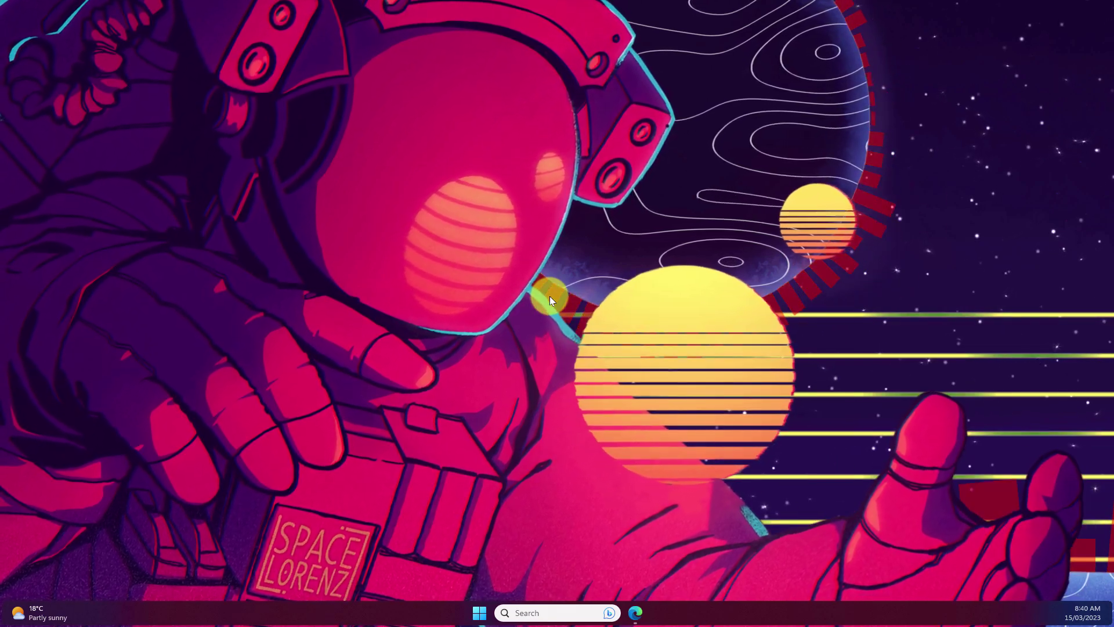
Launch Edge and bring up the Bing Discover pane with Chat, Compose and Insights
{"action": "left_click", "coordinate": [637, 614]}
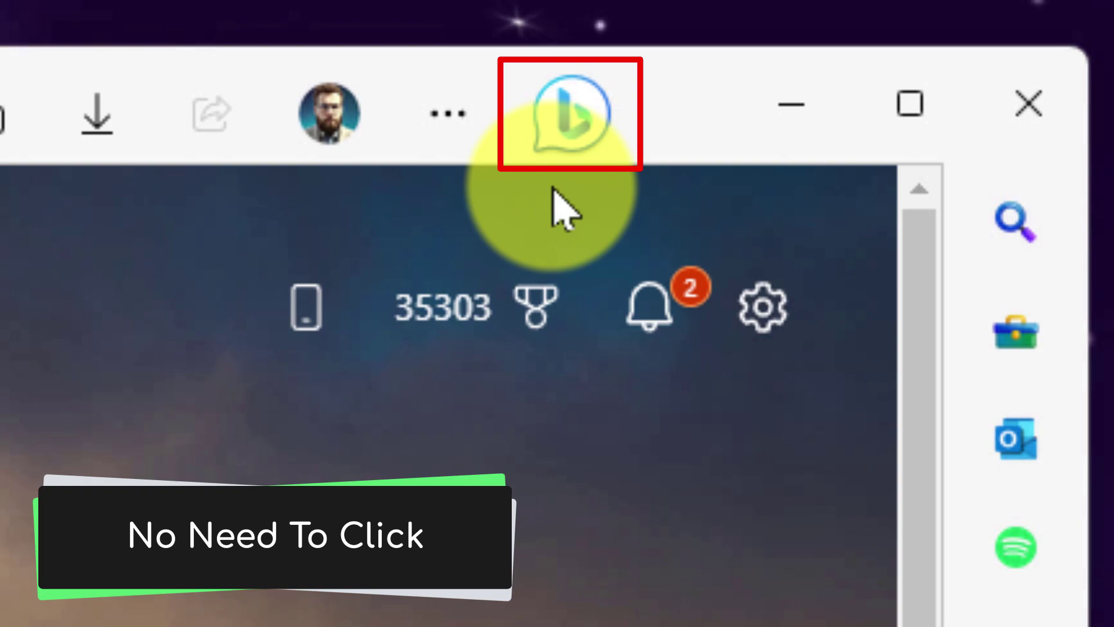
{"action": "mouse_move", "coordinate": [571, 111]}
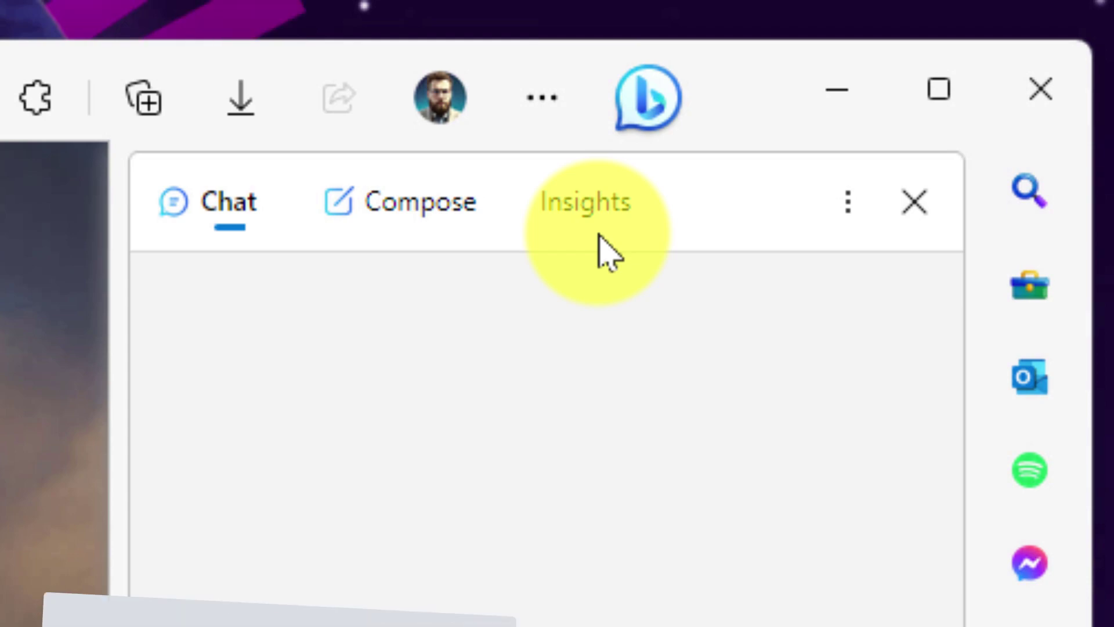
Show the Bing chat and switch its response tone from More Precise to More Creative
{"action": "left_click", "coordinate": [220, 228]}
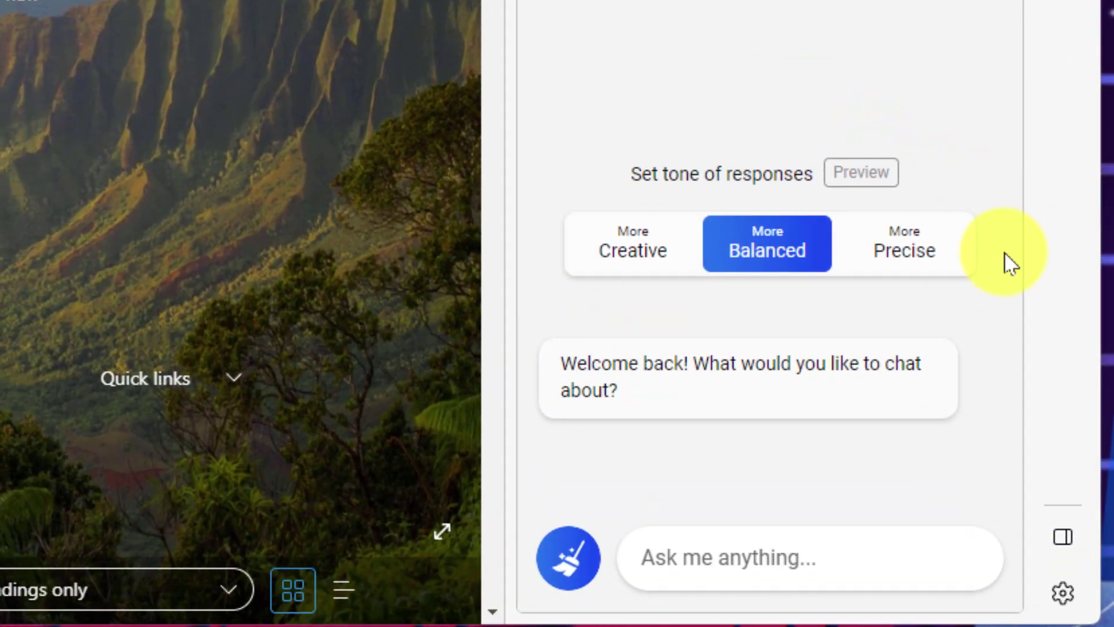
{"action": "mouse_move", "coordinate": [766, 254]}
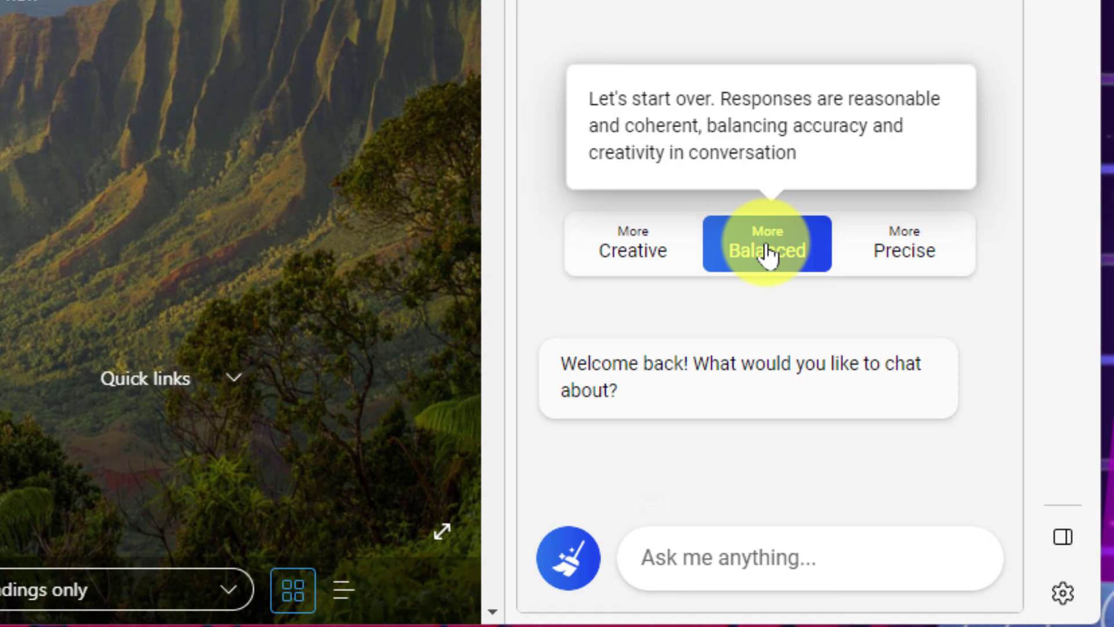
{"action": "left_click", "coordinate": [902, 255]}
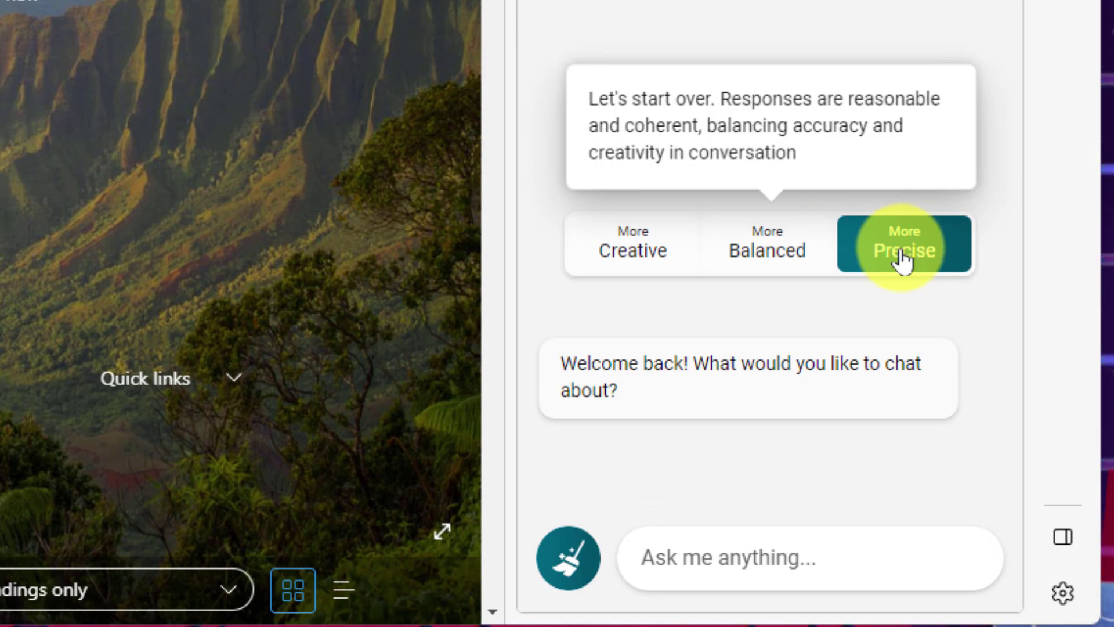
{"action": "left_click", "coordinate": [647, 257]}
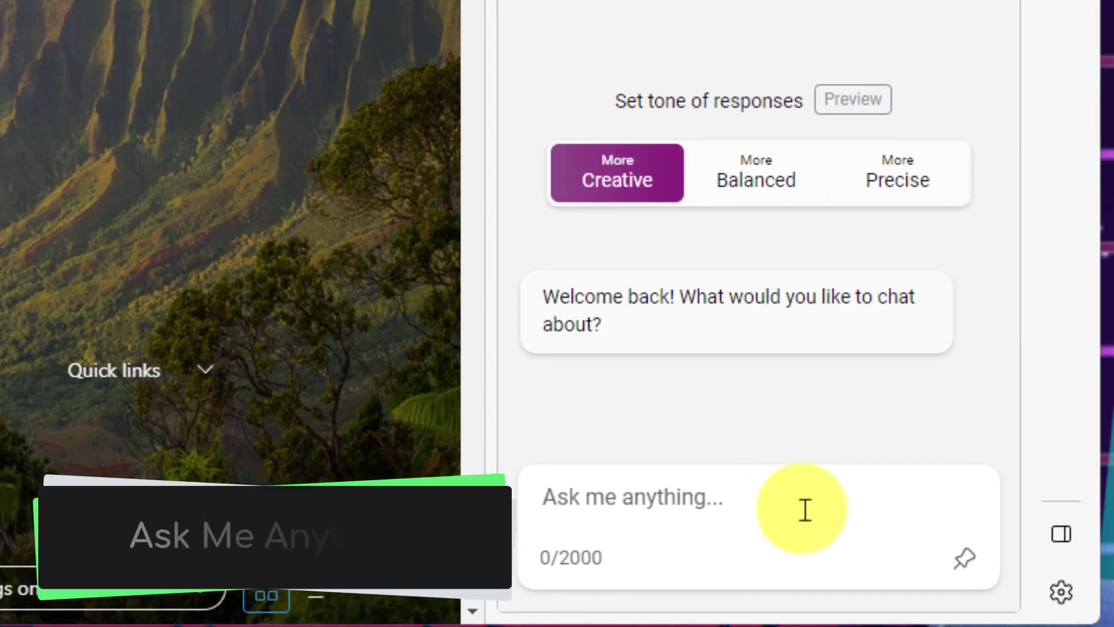
Send the saved prompt asking for three must-see Japan destinations in late November
{"action": "left_click", "coordinate": [811, 515]}
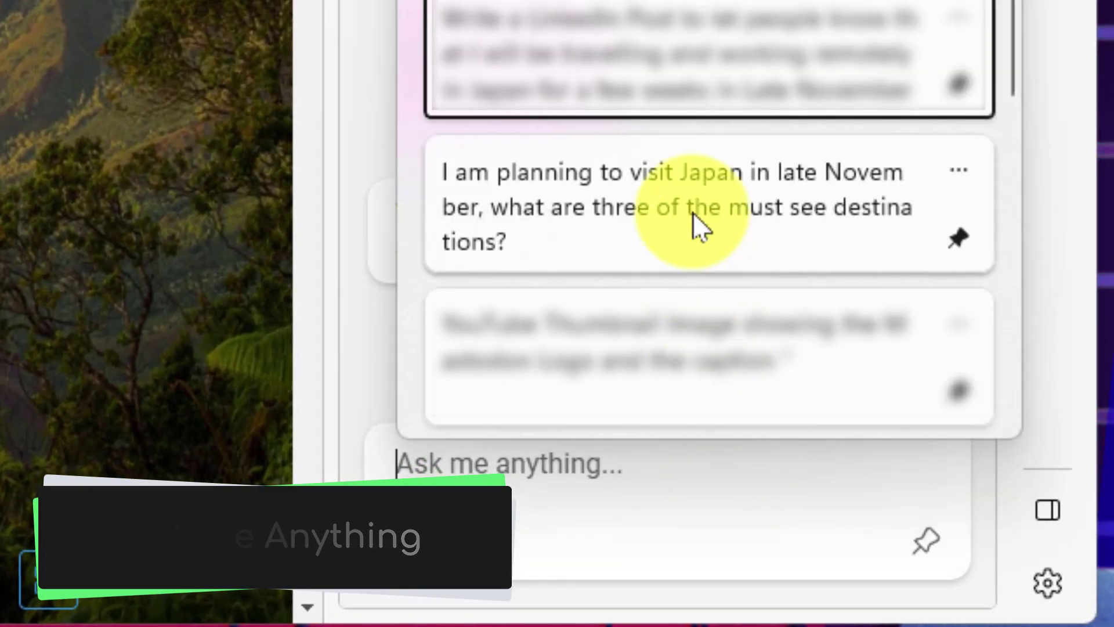
{"action": "left_click", "coordinate": [693, 214]}
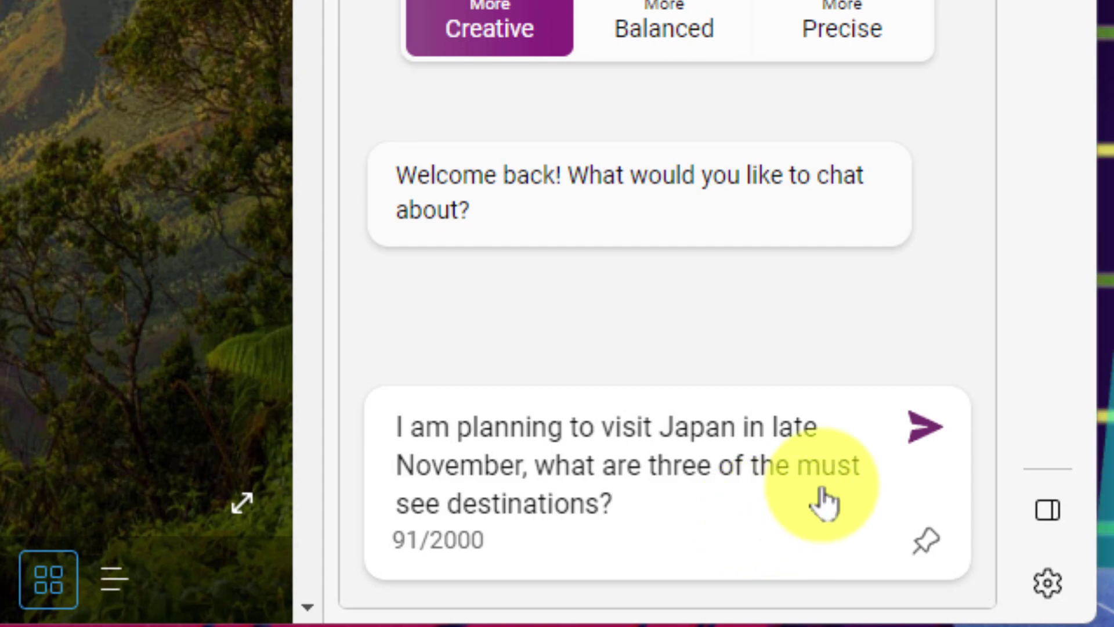
{"action": "left_click", "coordinate": [917, 440]}
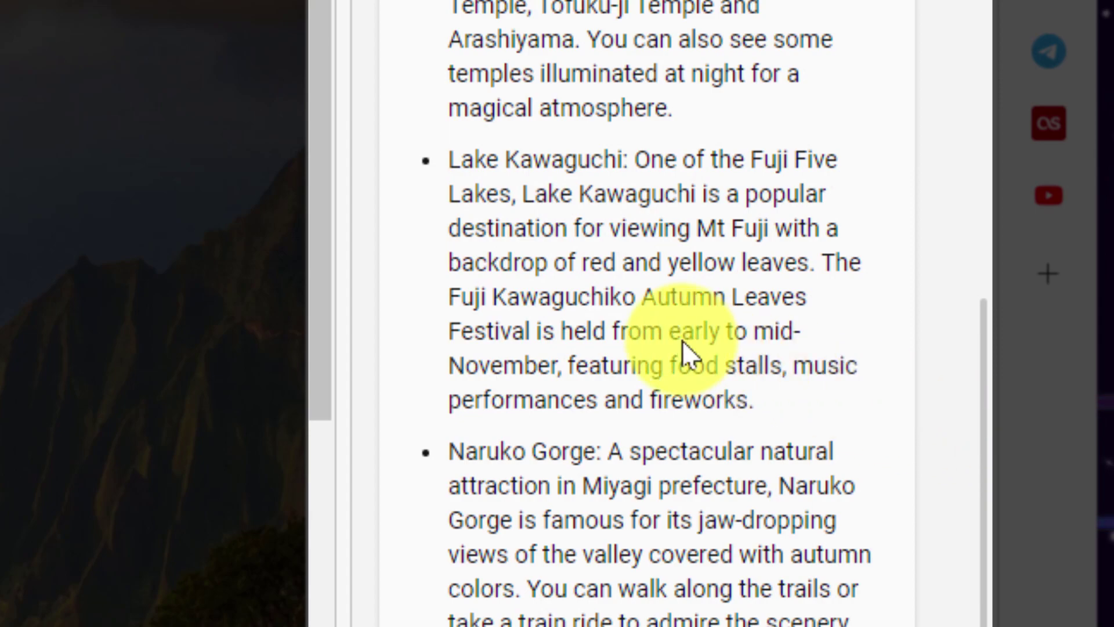
Open the cited 'Top 10 Things to Do in Japan in November' article and scroll through it
{"action": "scroll", "coordinate": [685, 342], "scroll_direction": "up", "scroll_amount": 4}
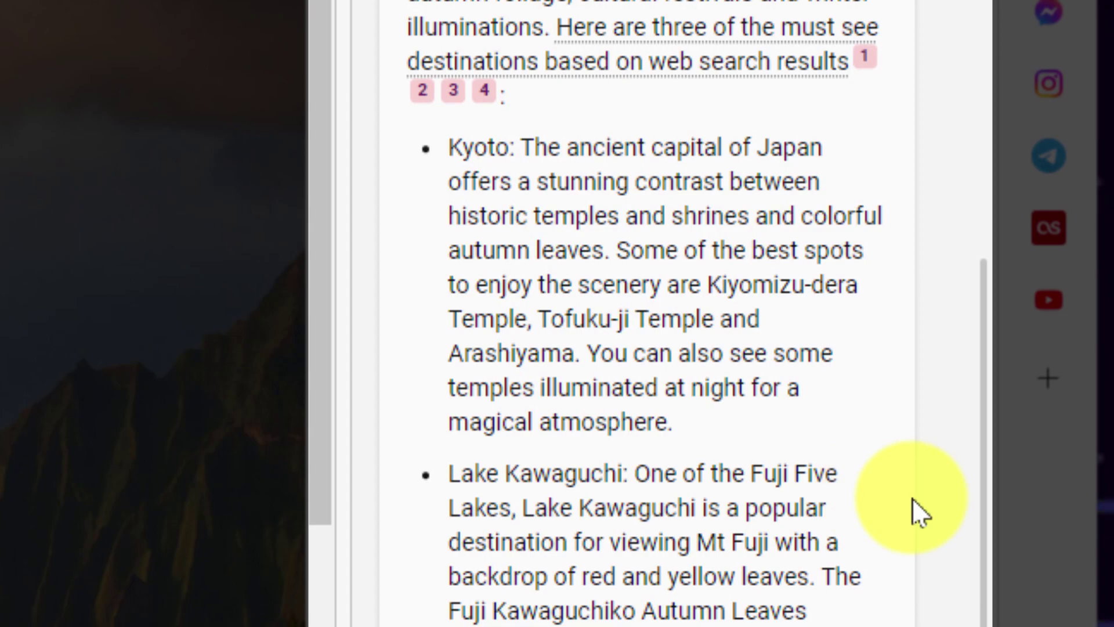
{"action": "mouse_move", "coordinate": [749, 68]}
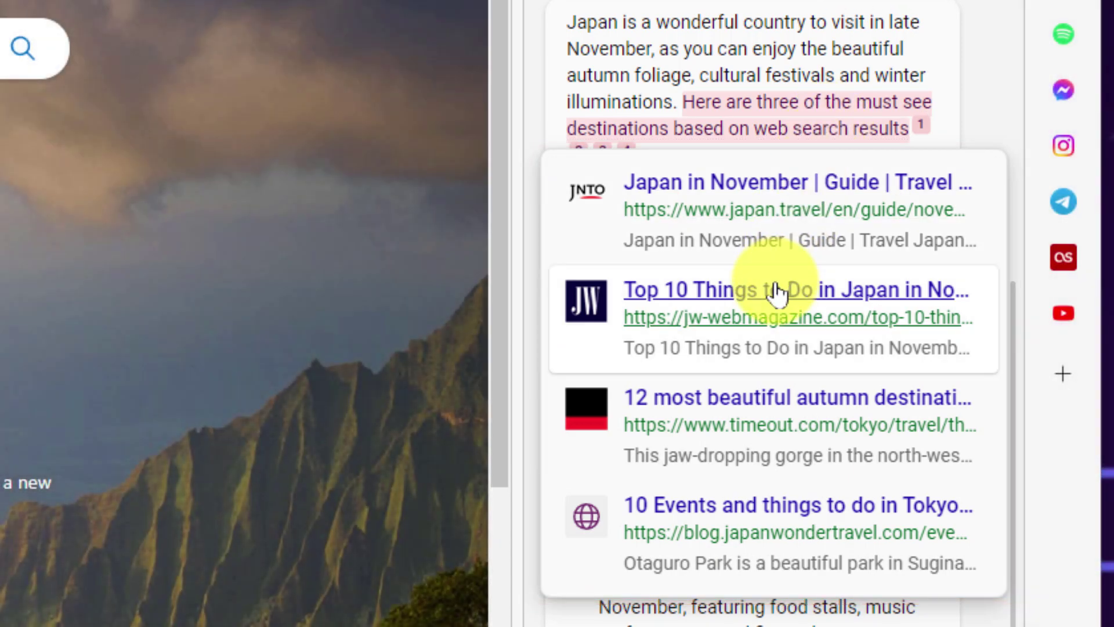
{"action": "left_click", "coordinate": [777, 292]}
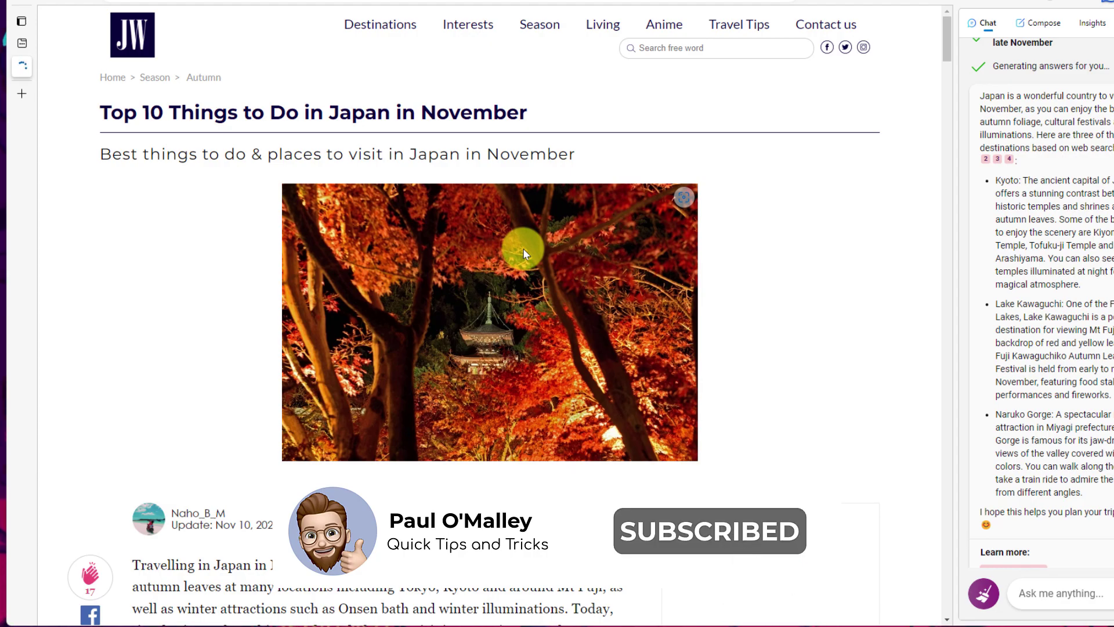
{"action": "scroll", "coordinate": [524, 253], "scroll_direction": "down", "scroll_amount": 8}
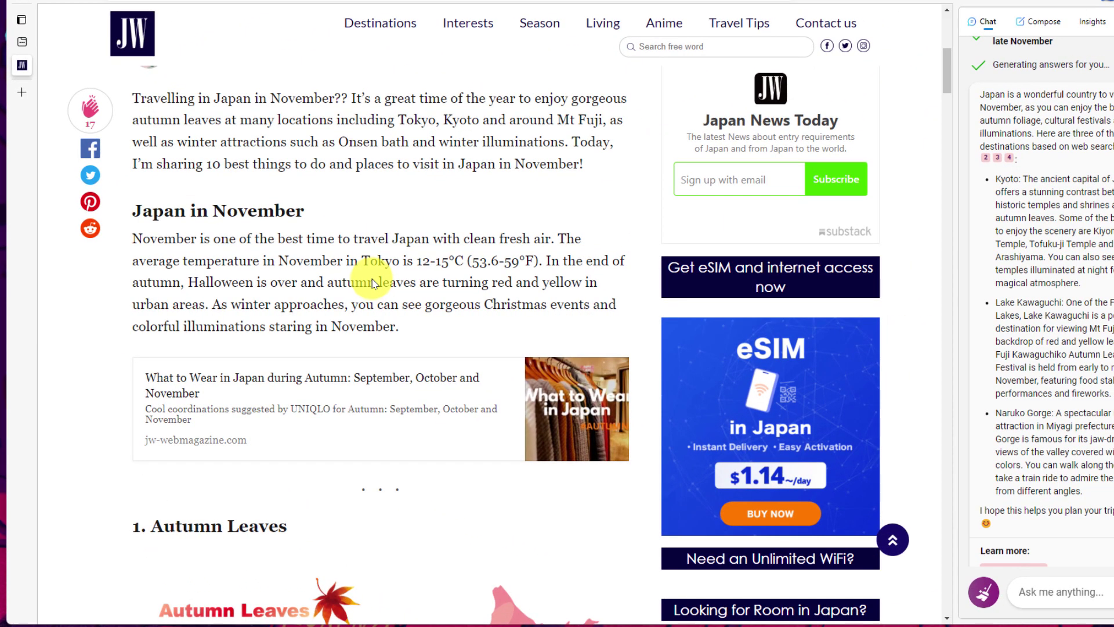
{"action": "scroll", "coordinate": [490, 247], "scroll_direction": "down", "scroll_amount": 8}
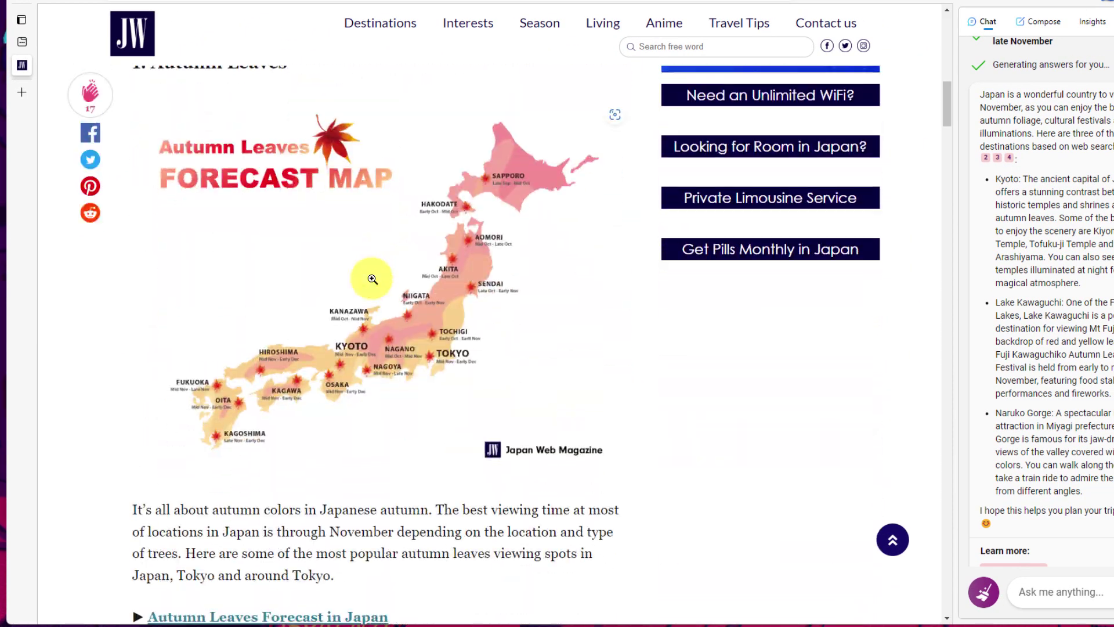
{"action": "scroll", "coordinate": [372, 279], "scroll_direction": "down", "scroll_amount": 15}
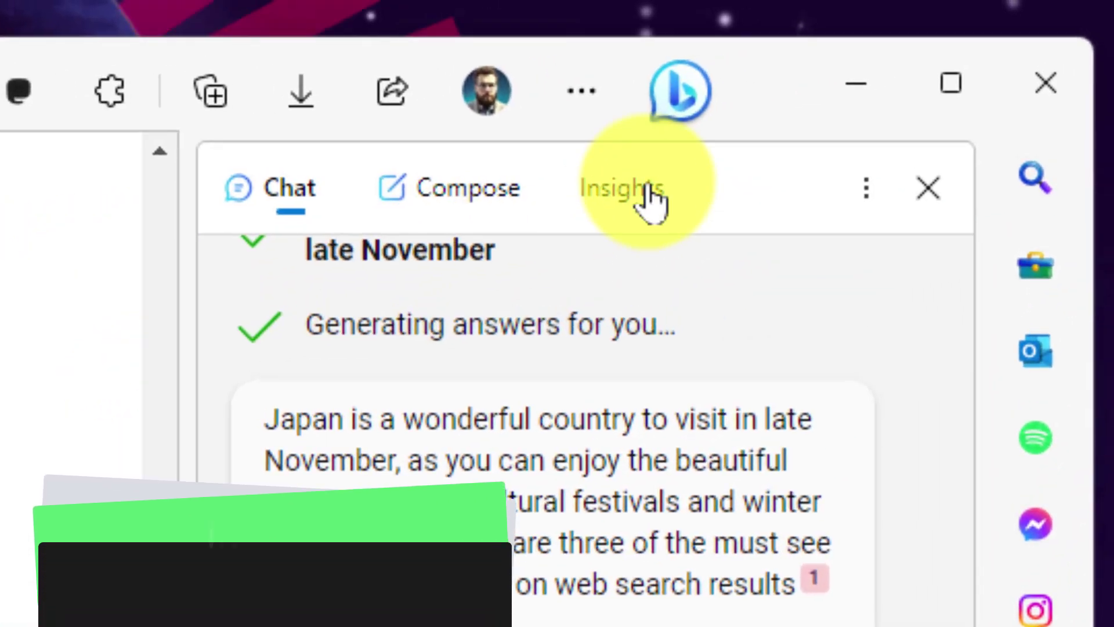
Show Insights for the article, expand the autumn-leaves answer, and scroll down to related reads
{"action": "left_click", "coordinate": [651, 197]}
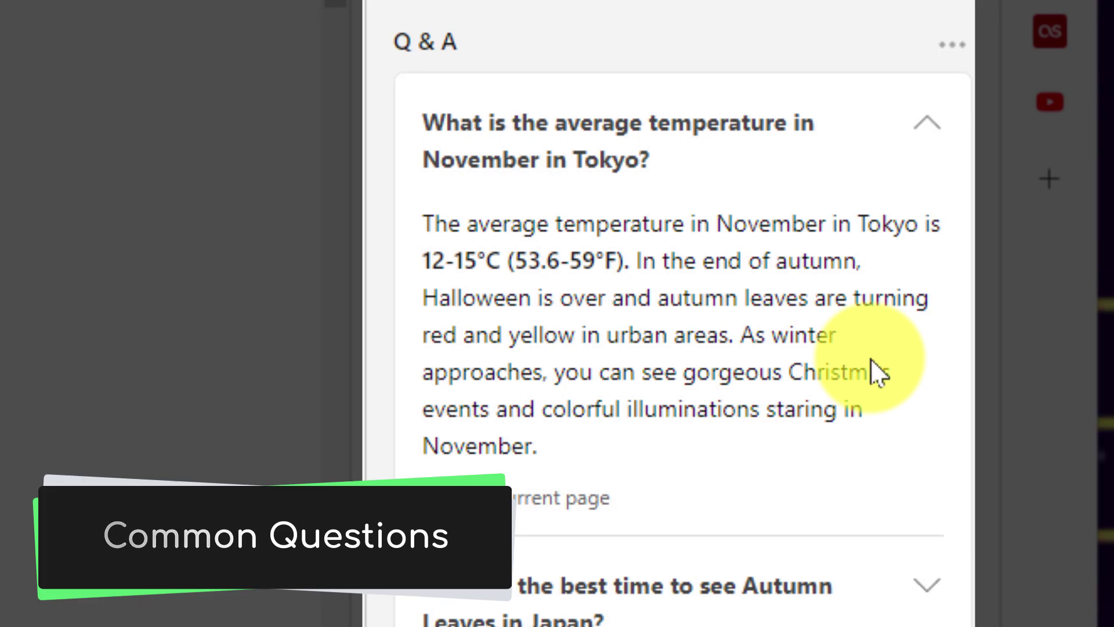
{"action": "left_click", "coordinate": [922, 583]}
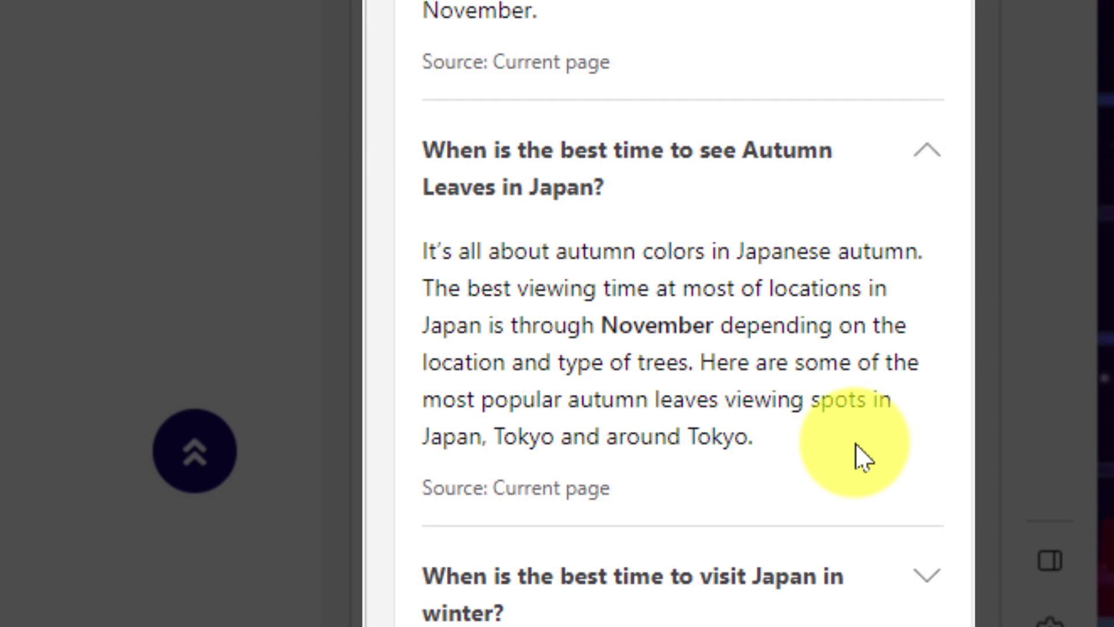
{"action": "scroll", "coordinate": [862, 458], "scroll_direction": "down", "scroll_amount": 6}
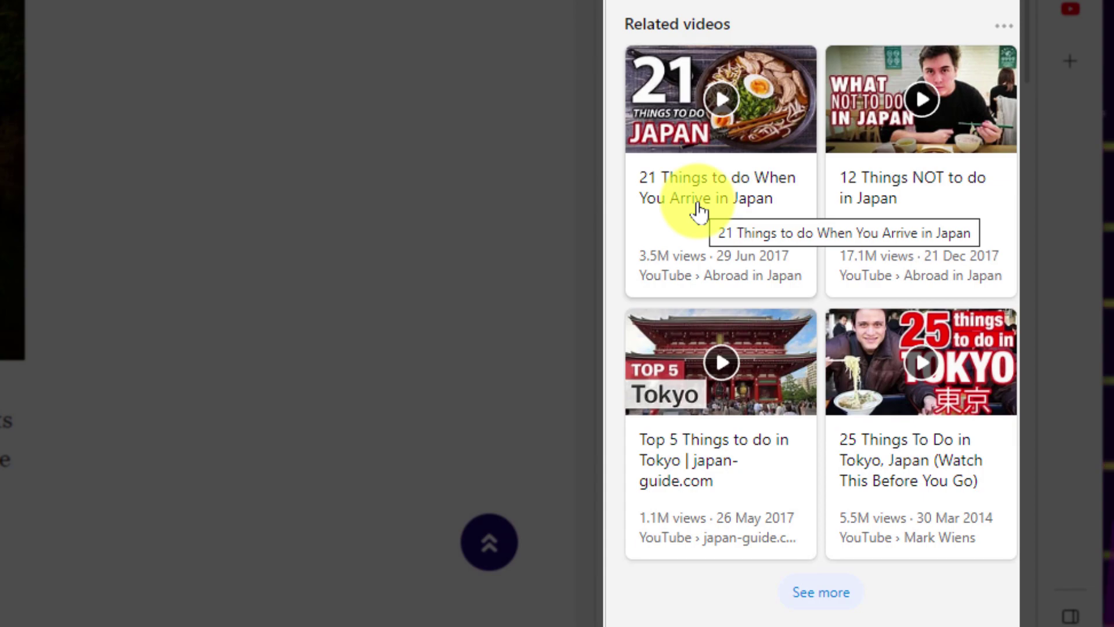
{"action": "scroll", "coordinate": [699, 212], "scroll_direction": "down", "scroll_amount": 8}
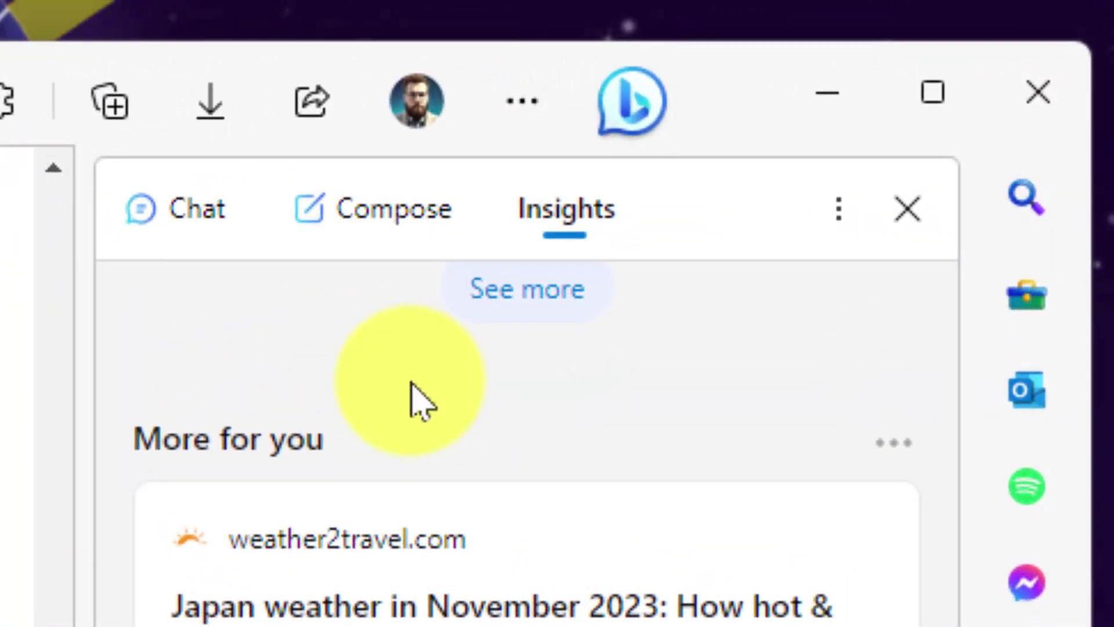
Paste the saved LinkedIn remote-work-in-Japan prompt from clipboard history into Compose's Write about box
{"action": "left_click", "coordinate": [394, 213]}
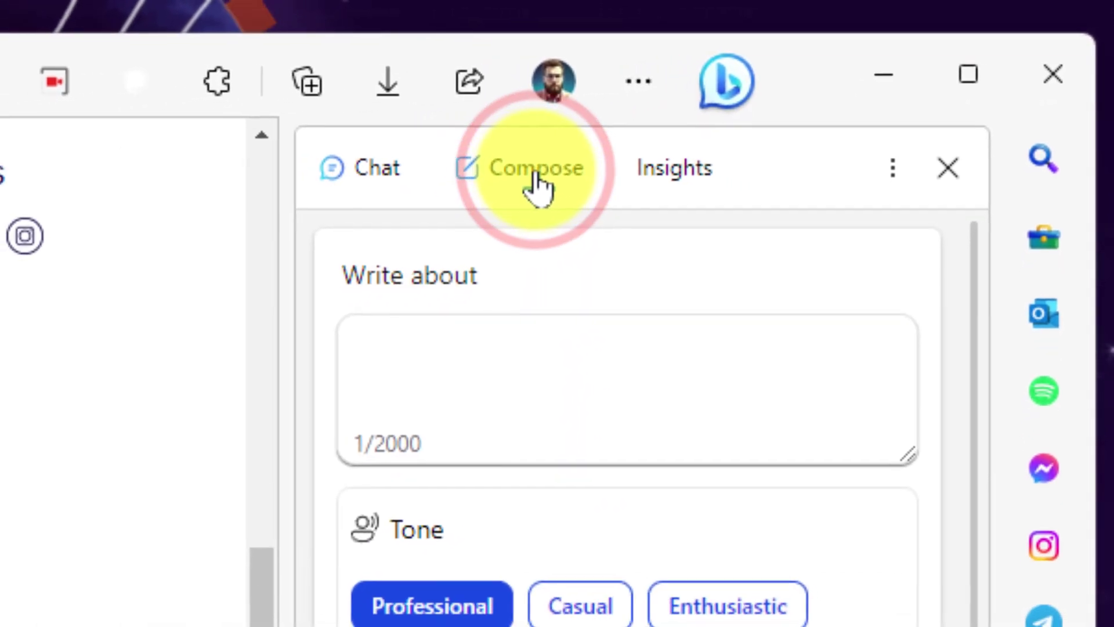
{"action": "left_click", "coordinate": [623, 360]}
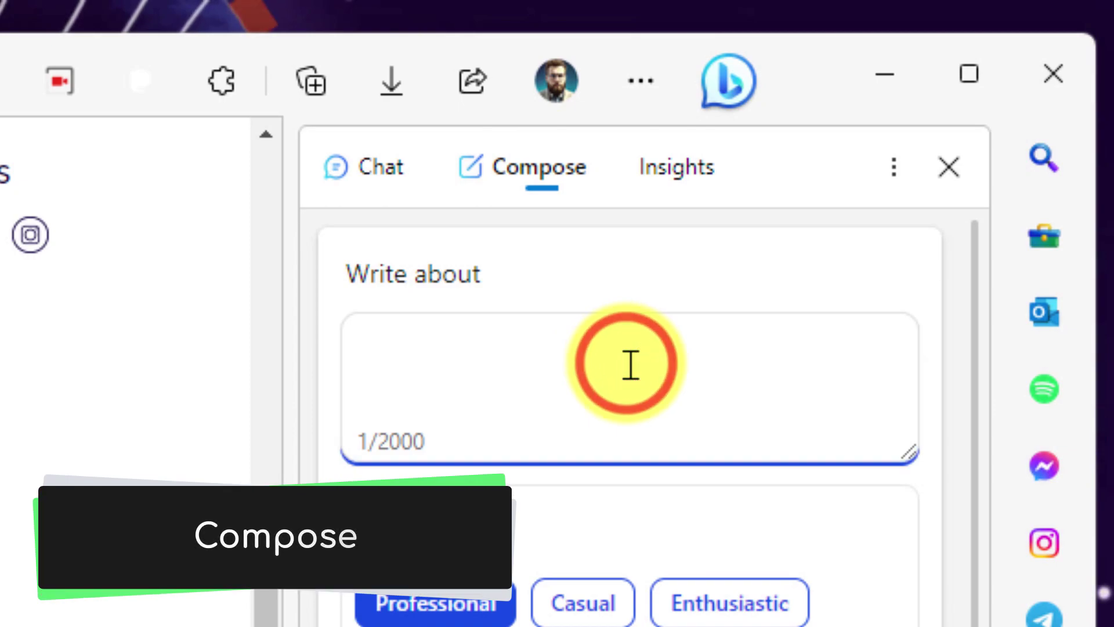
{"action": "key", "text": "super+v"}
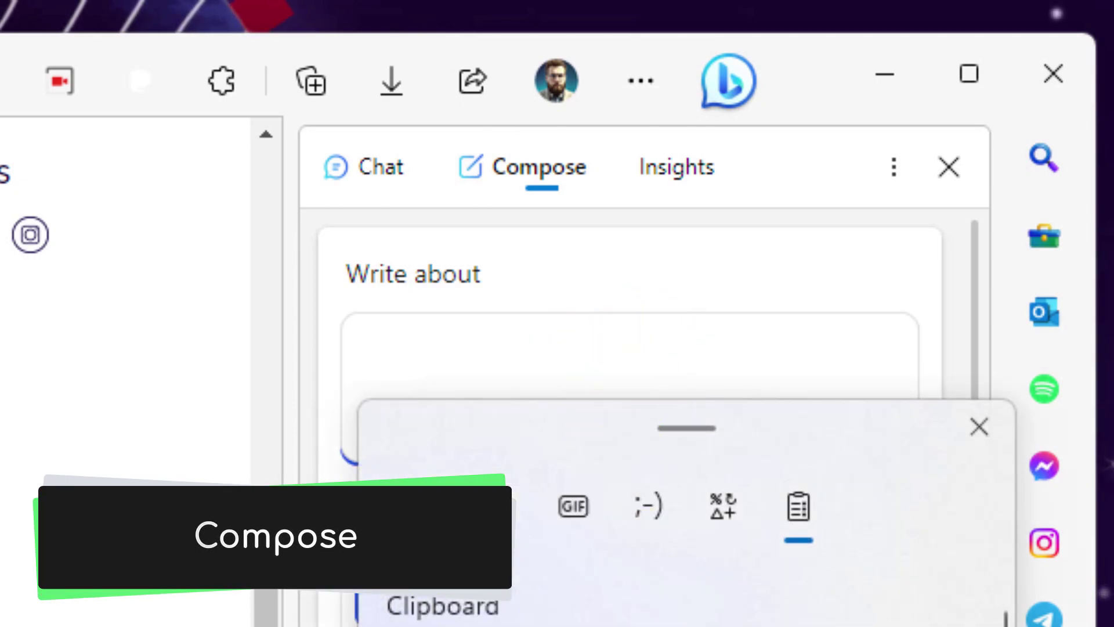
{"action": "left_click", "coordinate": [673, 623]}
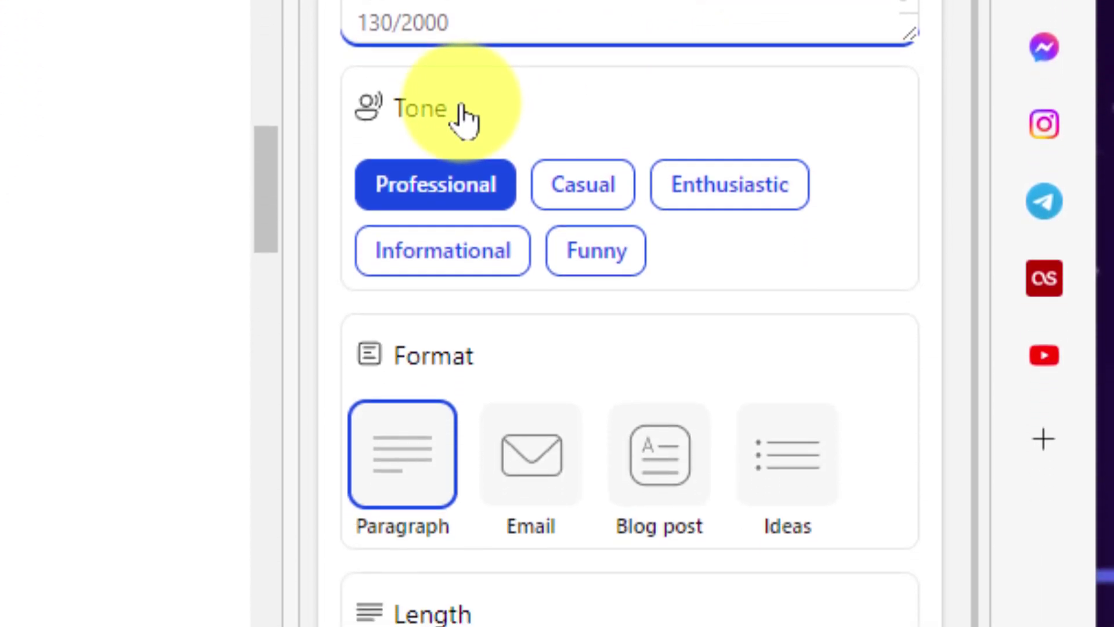
Settle on Professional tone, Paragraph format and Short length, then generate the draft
{"action": "left_click", "coordinate": [585, 183]}
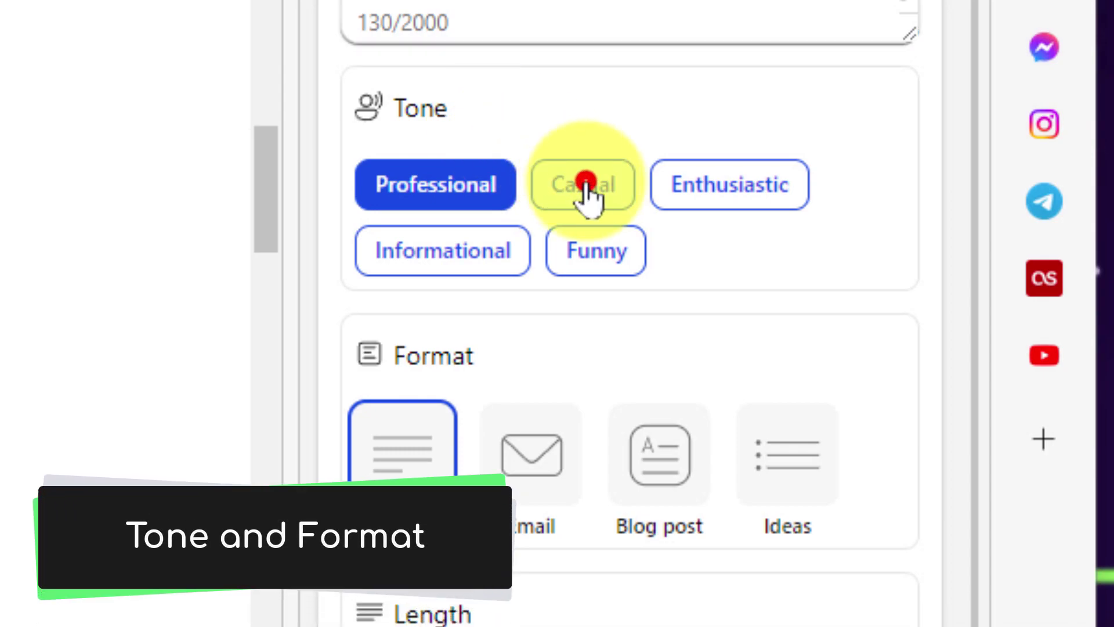
{"action": "left_click", "coordinate": [614, 273]}
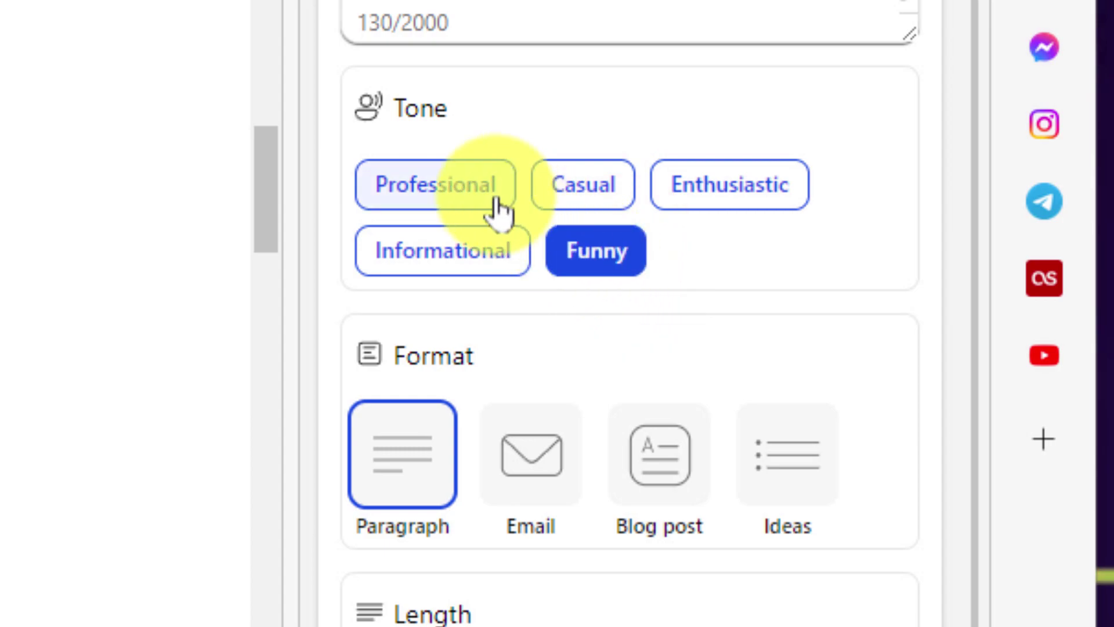
{"action": "left_click", "coordinate": [477, 188]}
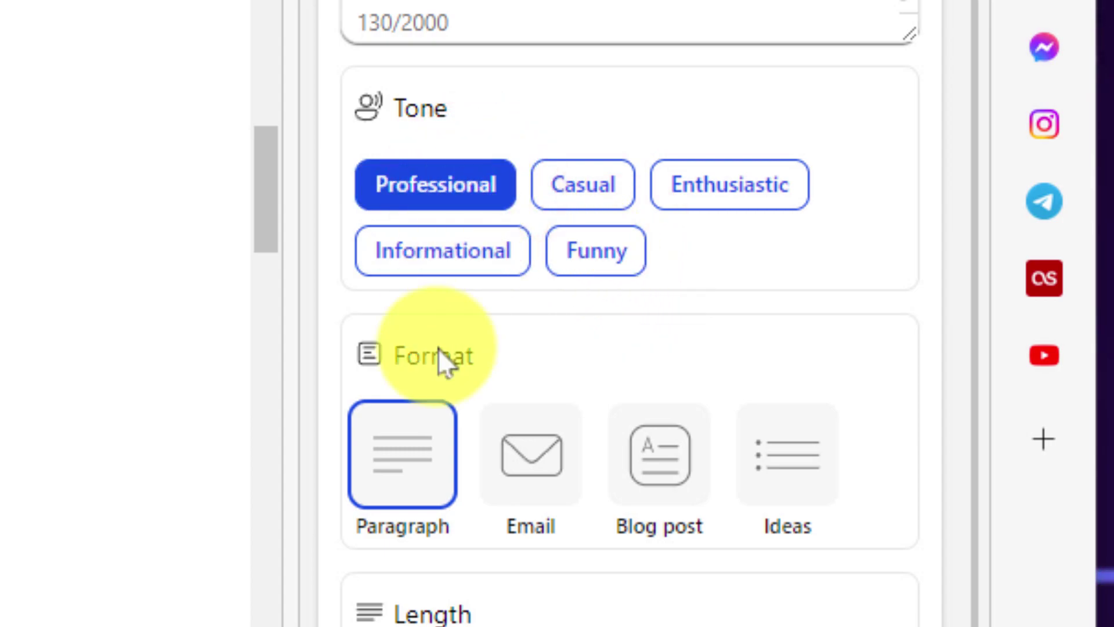
{"action": "left_click", "coordinate": [406, 477]}
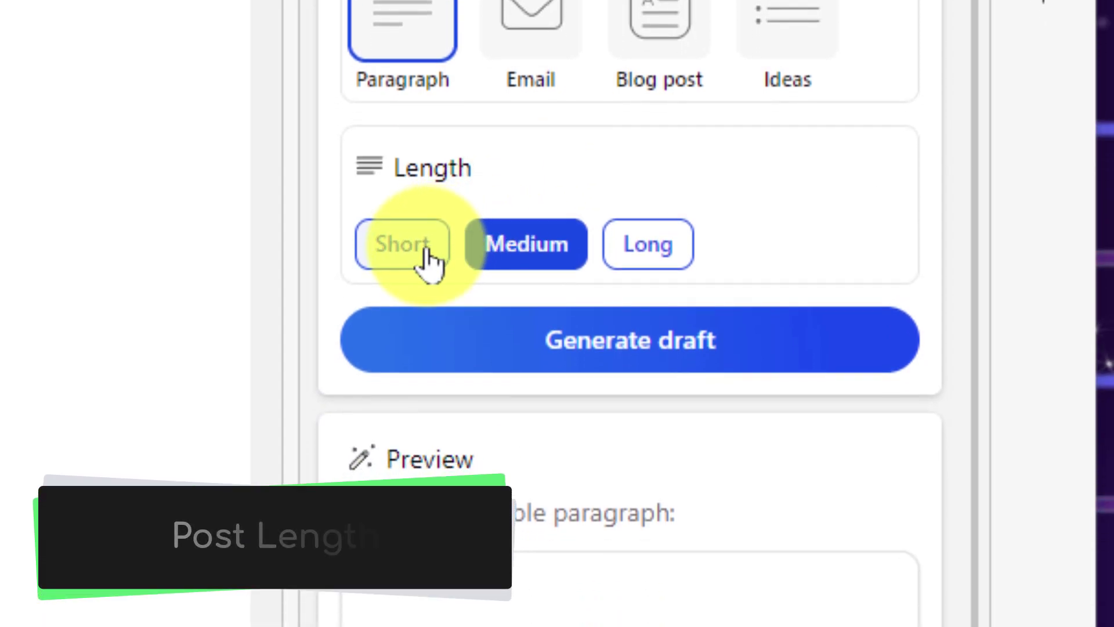
{"action": "left_click", "coordinate": [427, 250]}
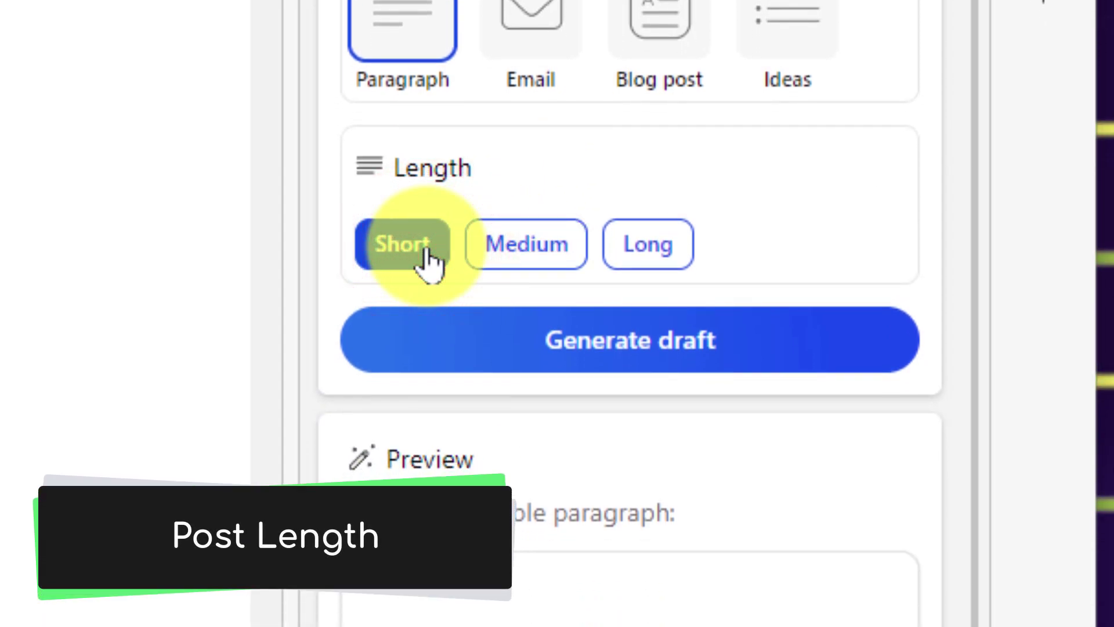
{"action": "left_click", "coordinate": [681, 336]}
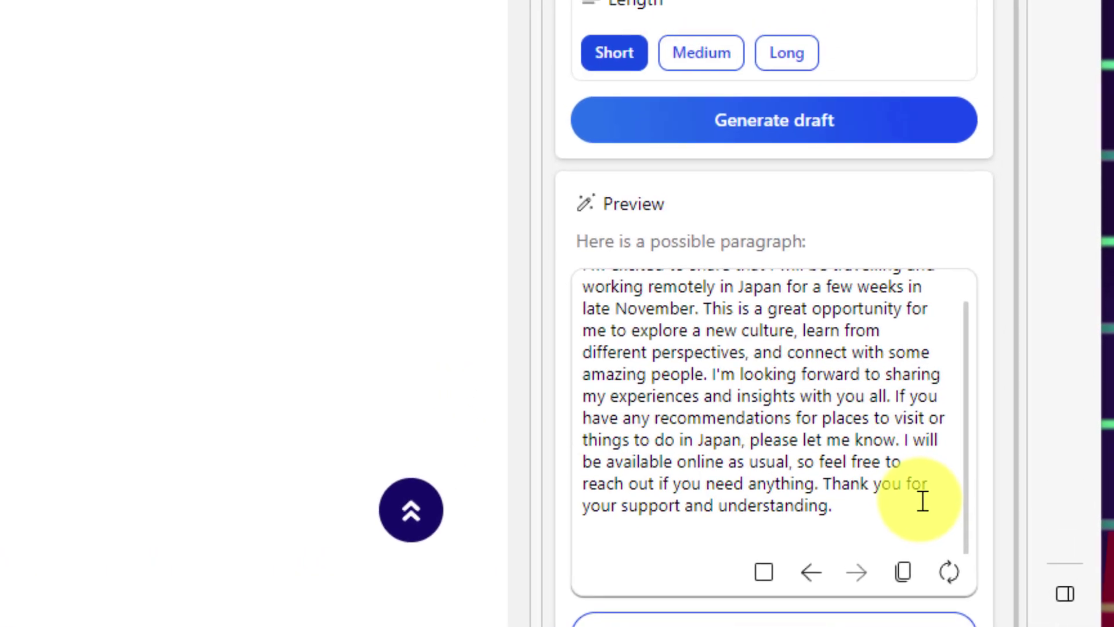
Scroll the Compose pane back up to the Tone options once the professional draft appears
{"action": "scroll", "coordinate": [934, 386], "scroll_direction": "up", "scroll_amount": 5}
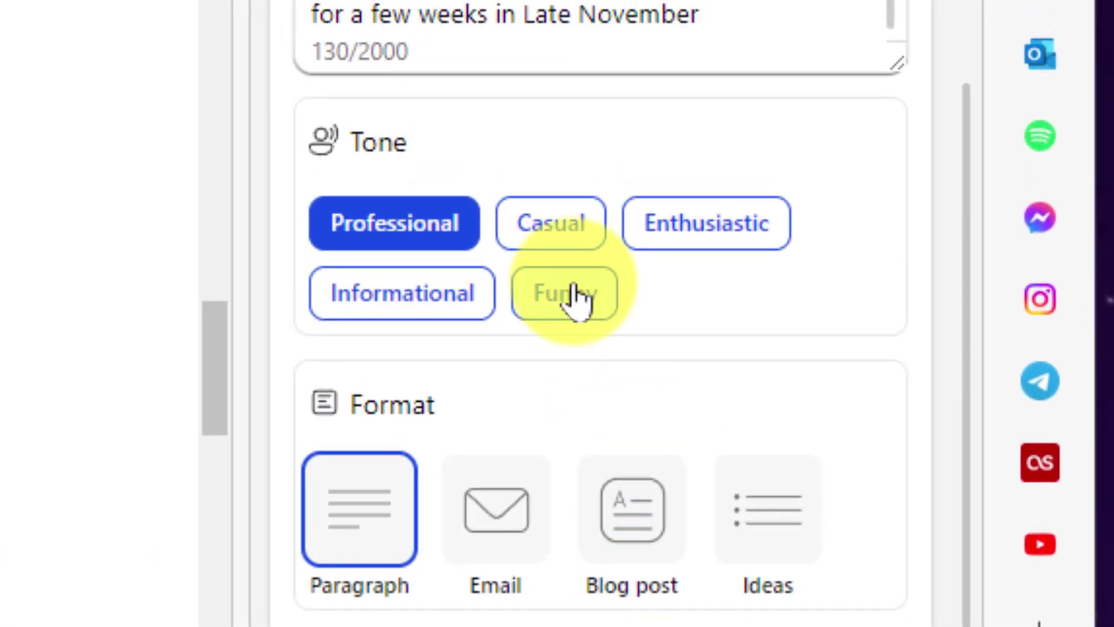
Regenerate the LinkedIn draft using the Funny tone
{"action": "left_click", "coordinate": [575, 290]}
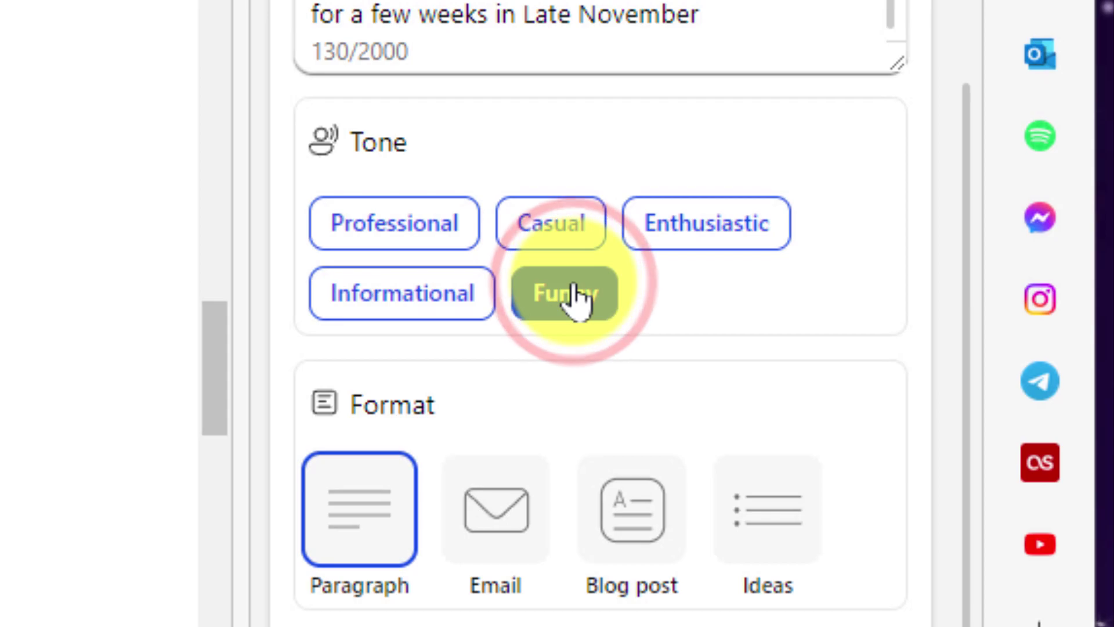
{"action": "left_click", "coordinate": [792, 290]}
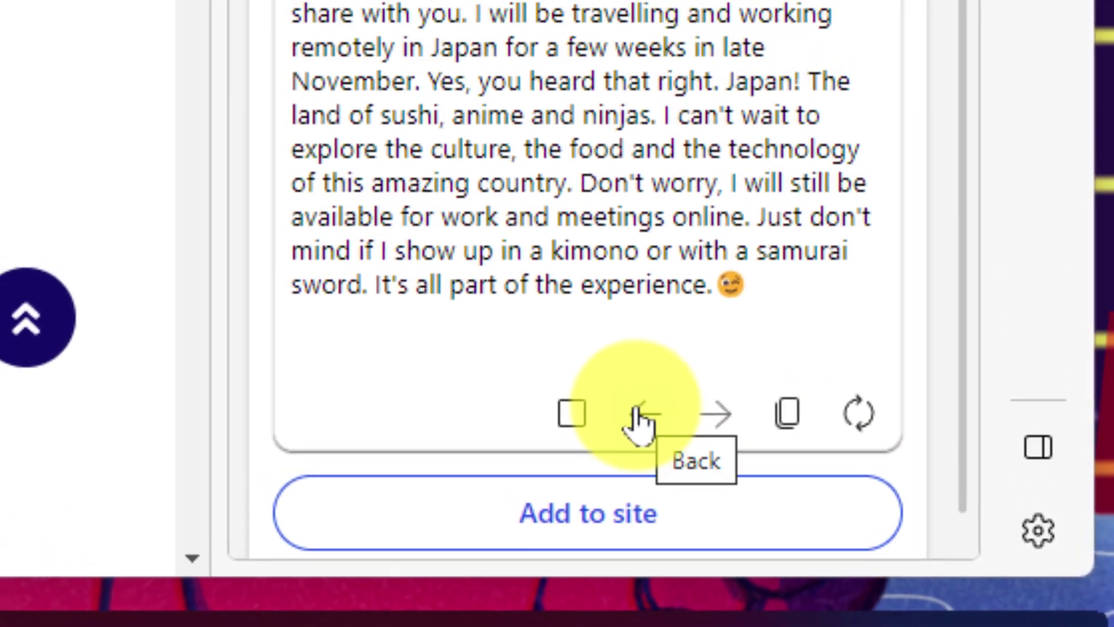
Flip between the professional and funny drafts, then copy the funny one
{"action": "left_click", "coordinate": [563, 295]}
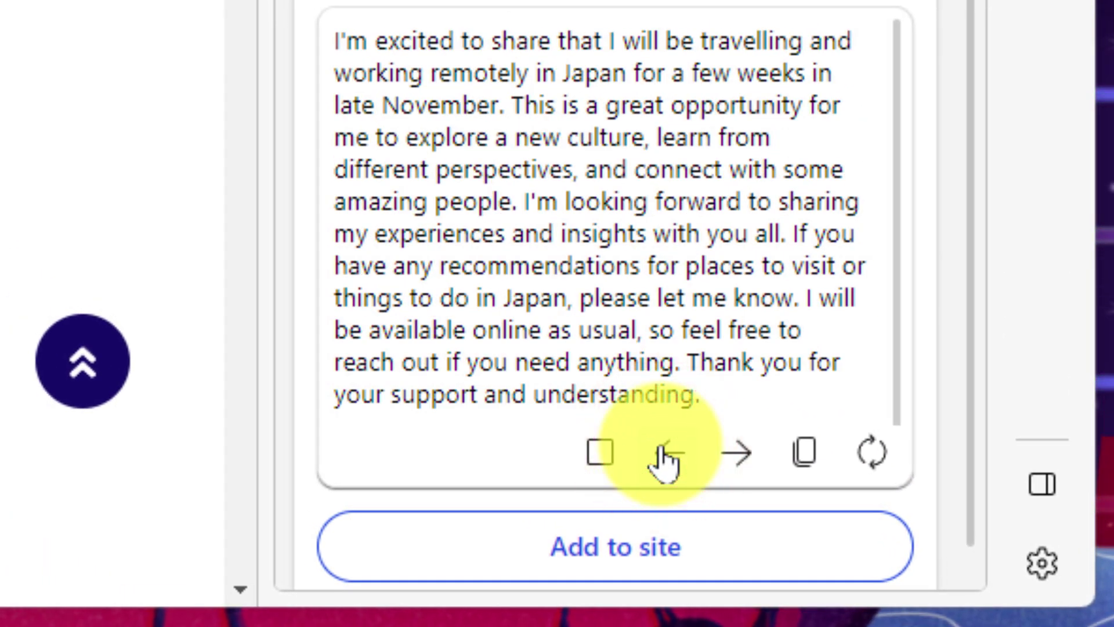
{"action": "left_click", "coordinate": [737, 454]}
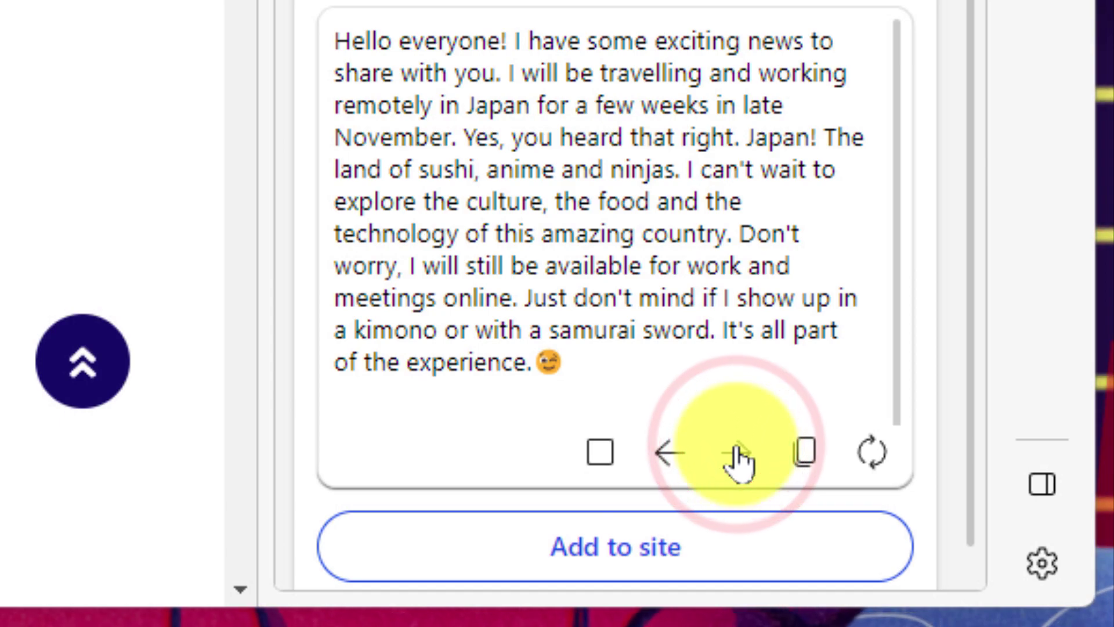
{"action": "left_click", "coordinate": [805, 459]}
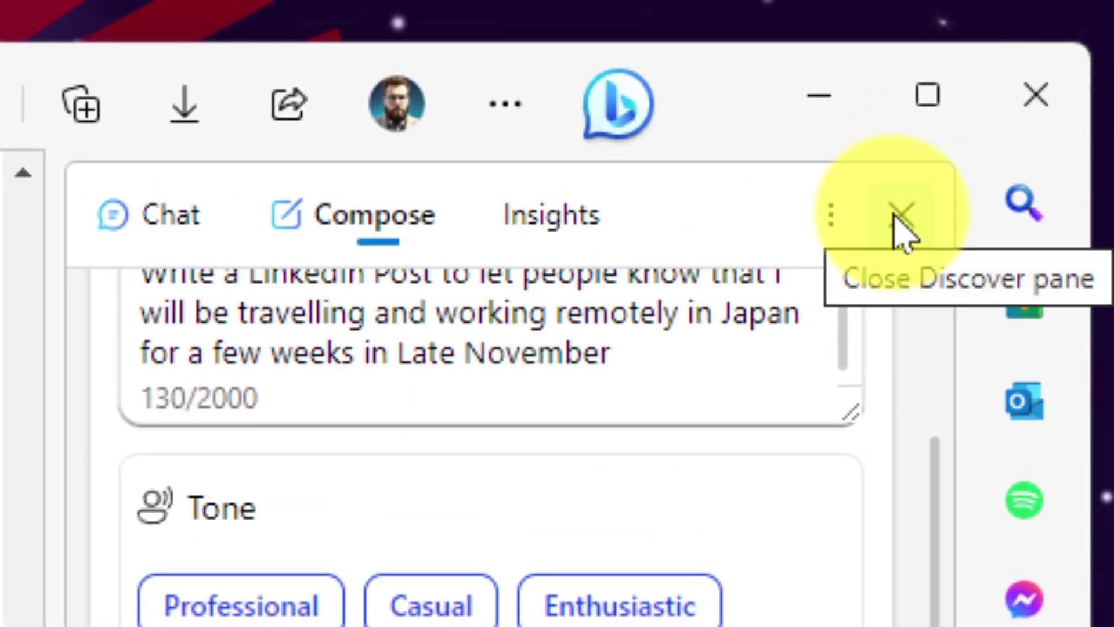
Close the Discover pane and minimise Edge to reveal the space-themed desktop wallpaper
{"action": "left_click", "coordinate": [900, 223]}
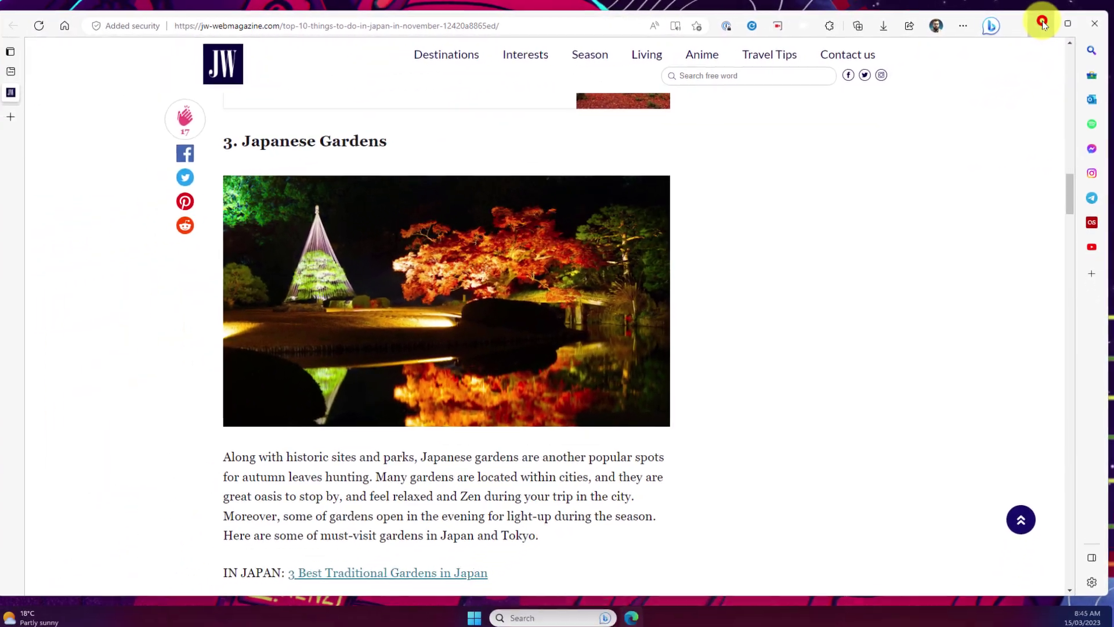
{"action": "left_click", "coordinate": [928, 60]}
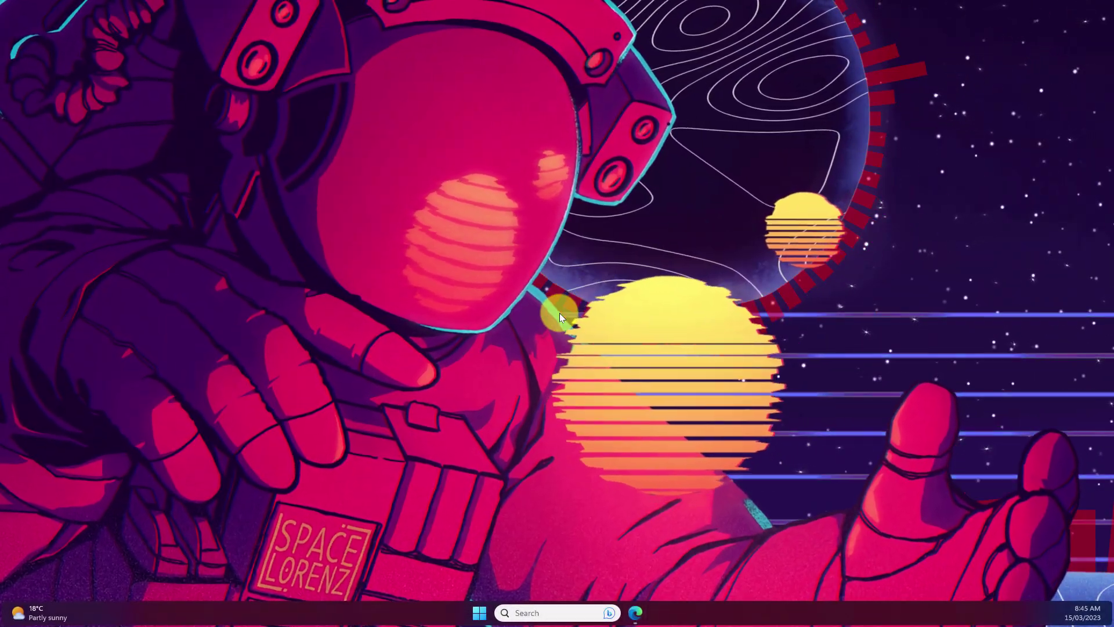